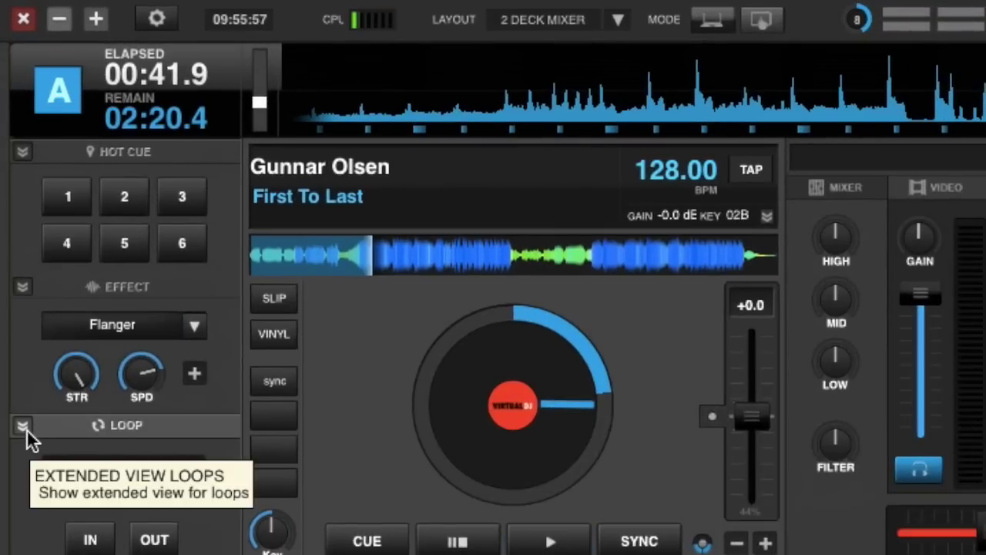
Expand deck A's LOOP panel header to reveal the extended loop controls
{"action": "left_click", "coordinate": [27, 428]}
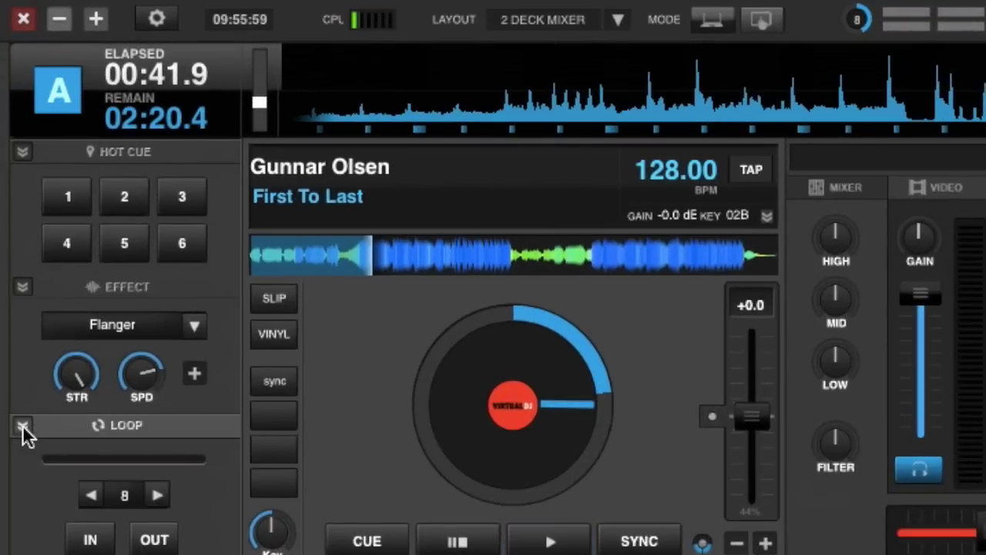
Fully expand the loop panel and play deck A's Gunnar Olsen track in an 8-beat loop
{"action": "left_click", "coordinate": [23, 427]}
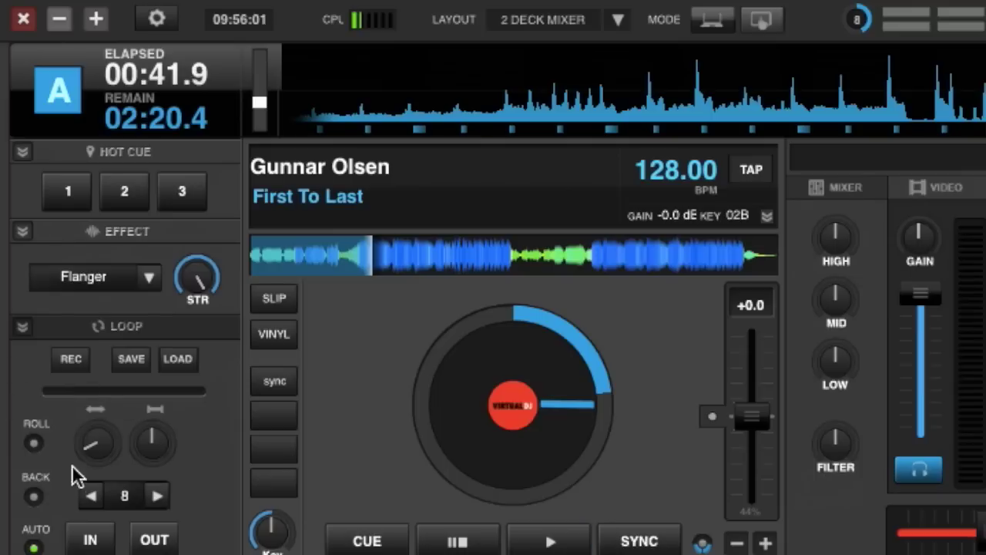
{"action": "left_click", "coordinate": [124, 494]}
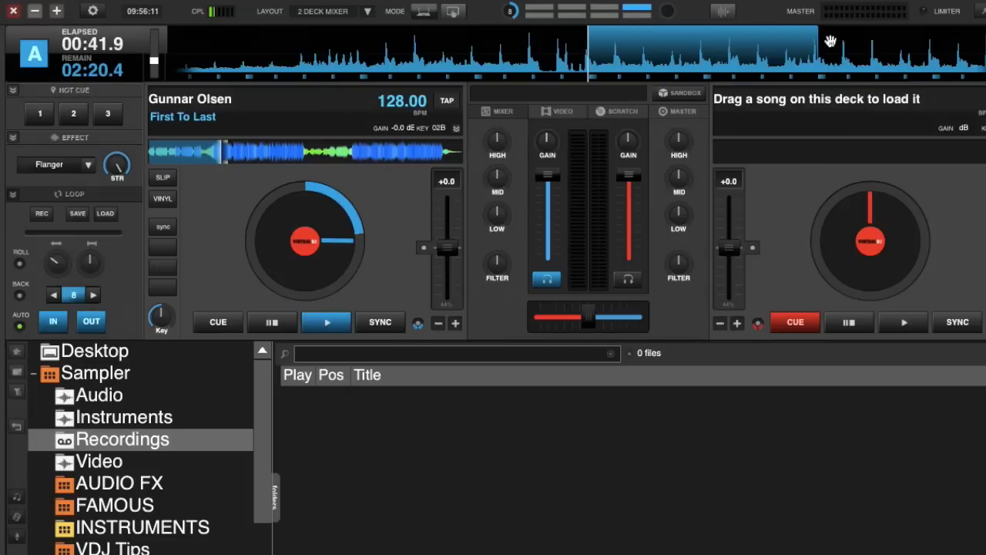
{"action": "left_click", "coordinate": [329, 322]}
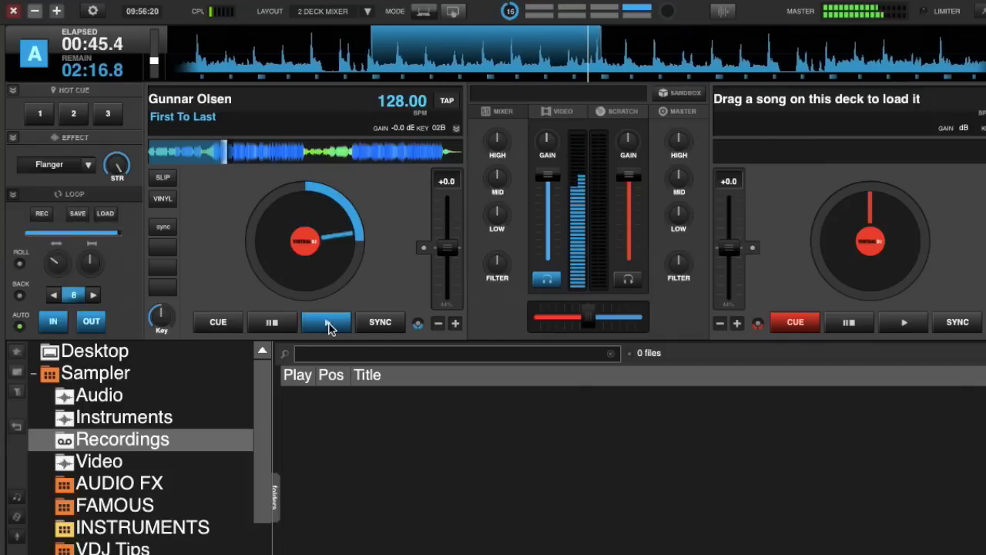
Stutter and stop deck A, then record the 8-beat loop as a new sampler recording
{"action": "left_click", "coordinate": [328, 323]}
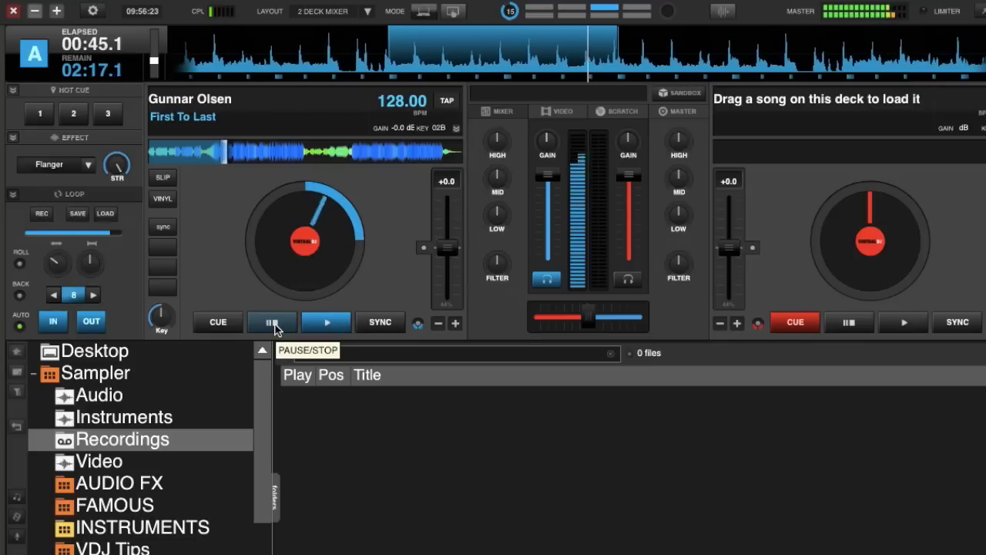
{"action": "left_click", "coordinate": [274, 325]}
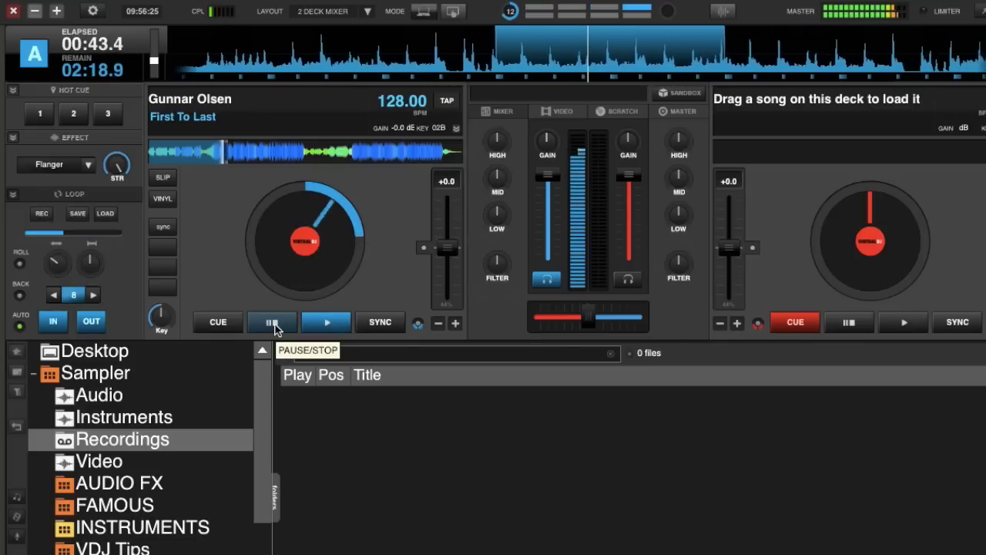
{"action": "left_click", "coordinate": [274, 325]}
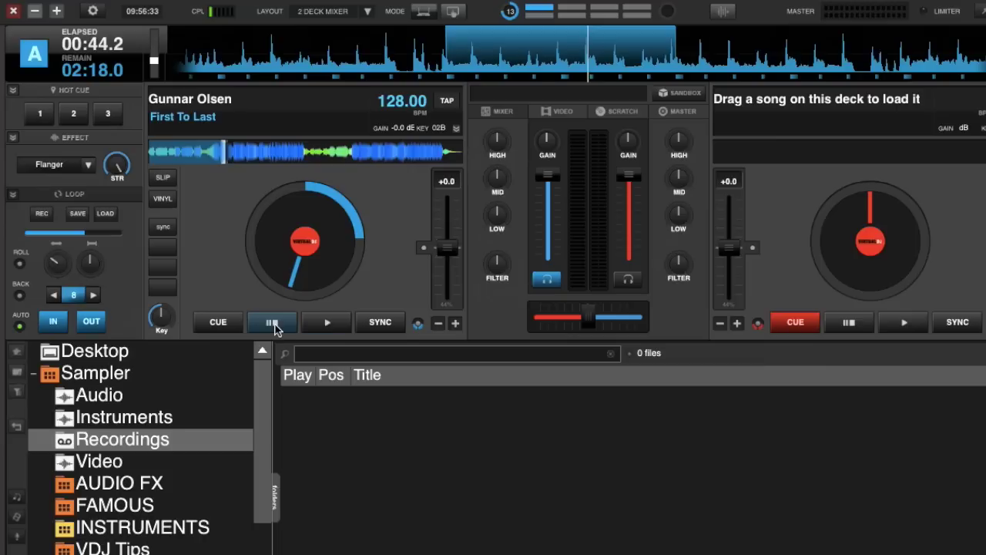
{"action": "left_click", "coordinate": [44, 219]}
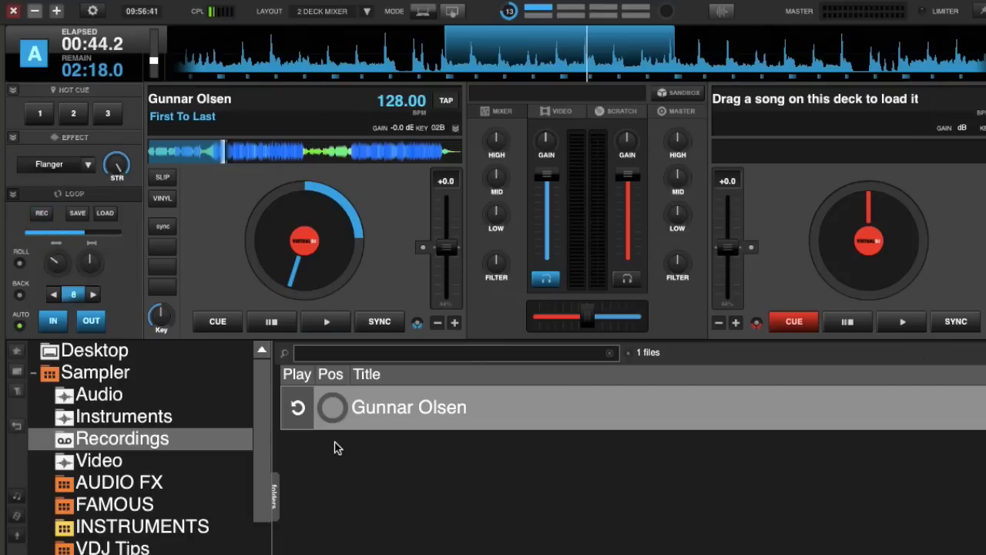
Preview the new Gunnar Olsen loop recording in the Recordings folder
{"action": "left_click", "coordinate": [297, 411]}
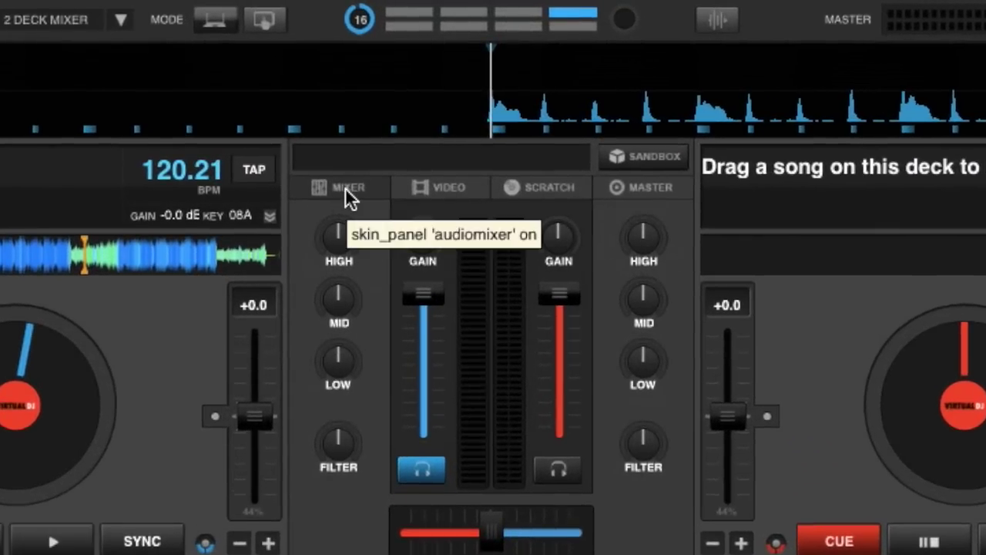
Play Two Step on deck A and record the master output into a new 'master' sample
{"action": "left_click", "coordinate": [637, 186]}
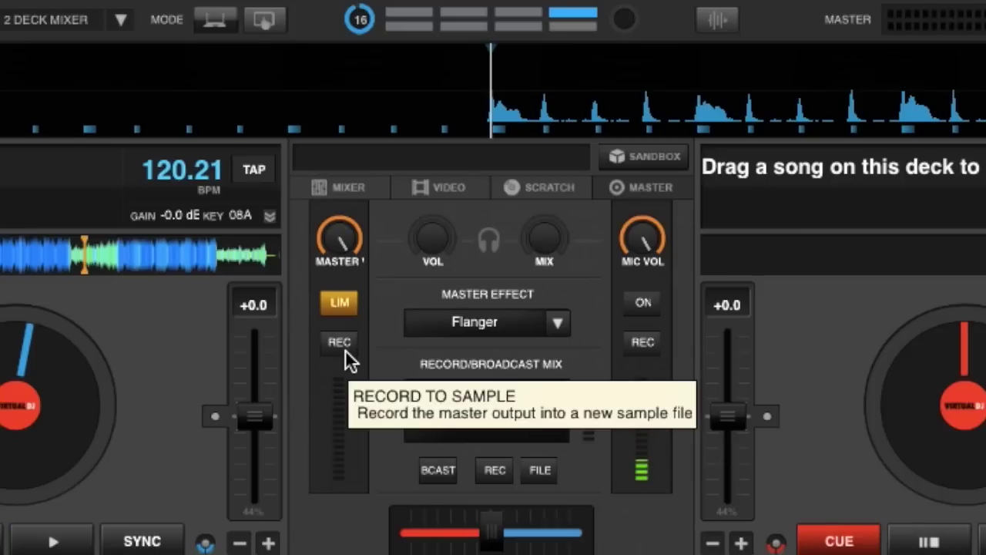
{"action": "left_click", "coordinate": [48, 542]}
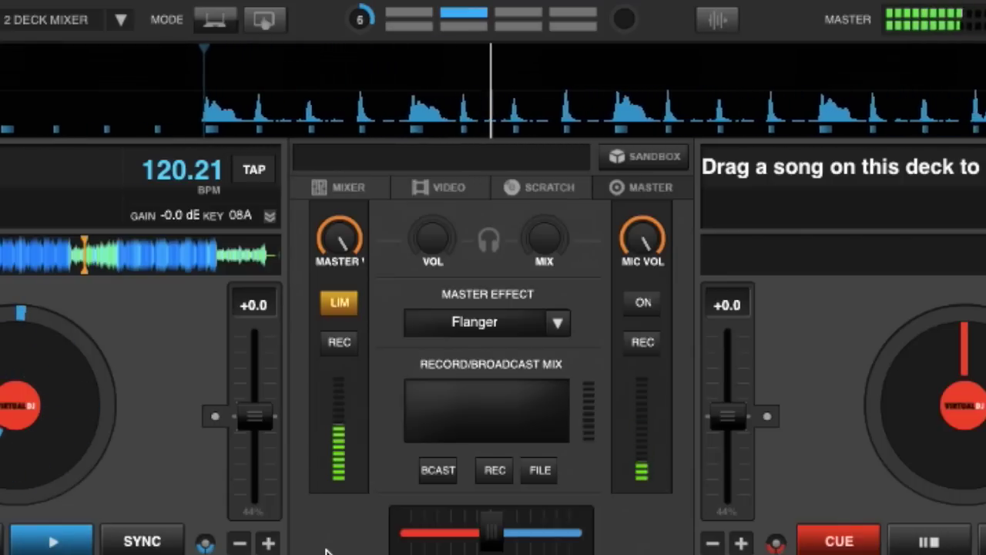
{"action": "left_click", "coordinate": [343, 341]}
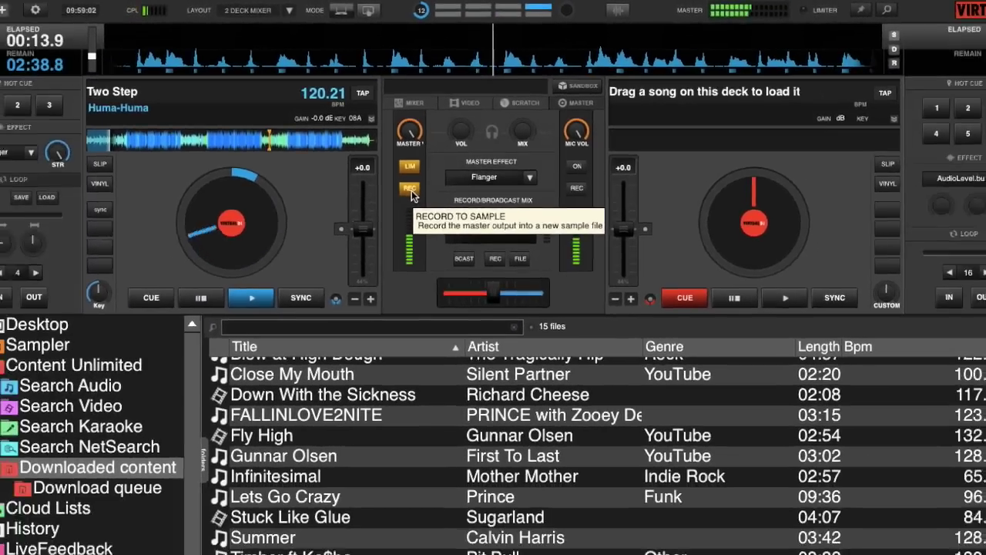
{"action": "left_click", "coordinate": [346, 347]}
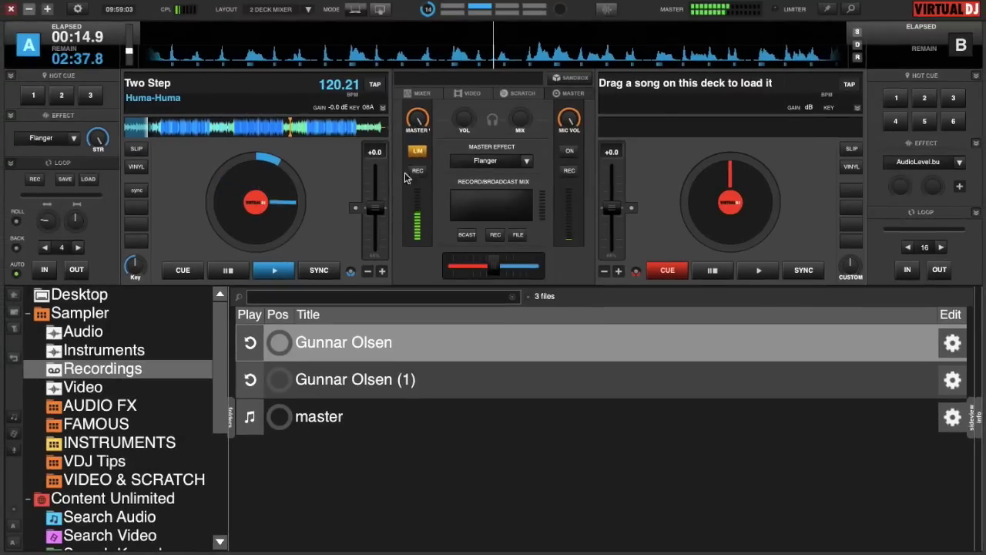
Pause deck A, audition the 'master' recording, and bring up its options menu
{"action": "left_click", "coordinate": [228, 272]}
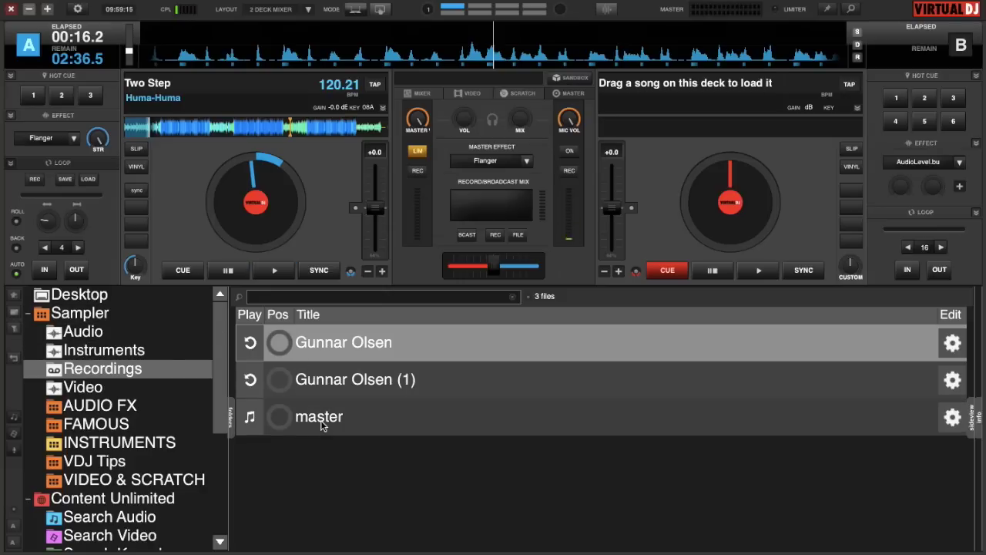
{"action": "left_click", "coordinate": [250, 418]}
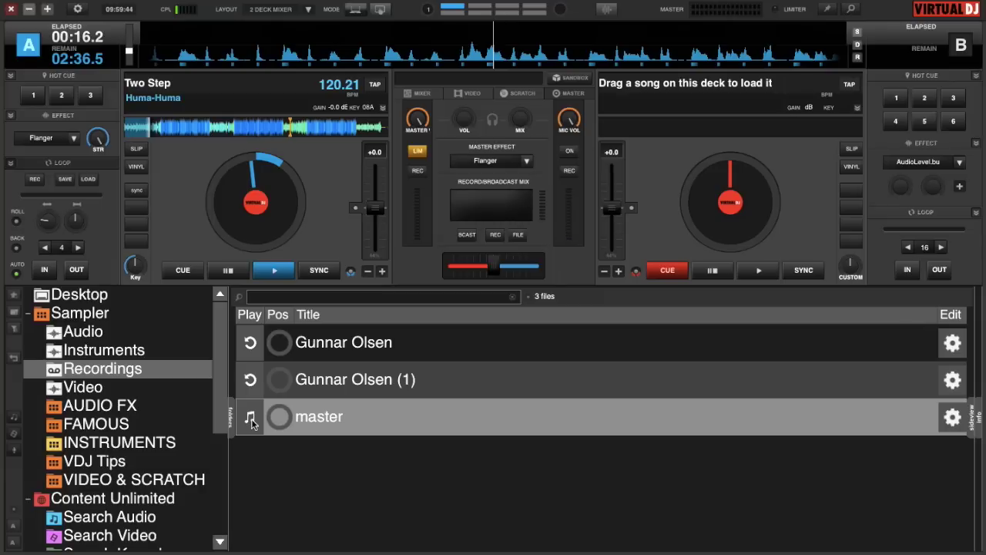
{"action": "right_click", "coordinate": [333, 420]}
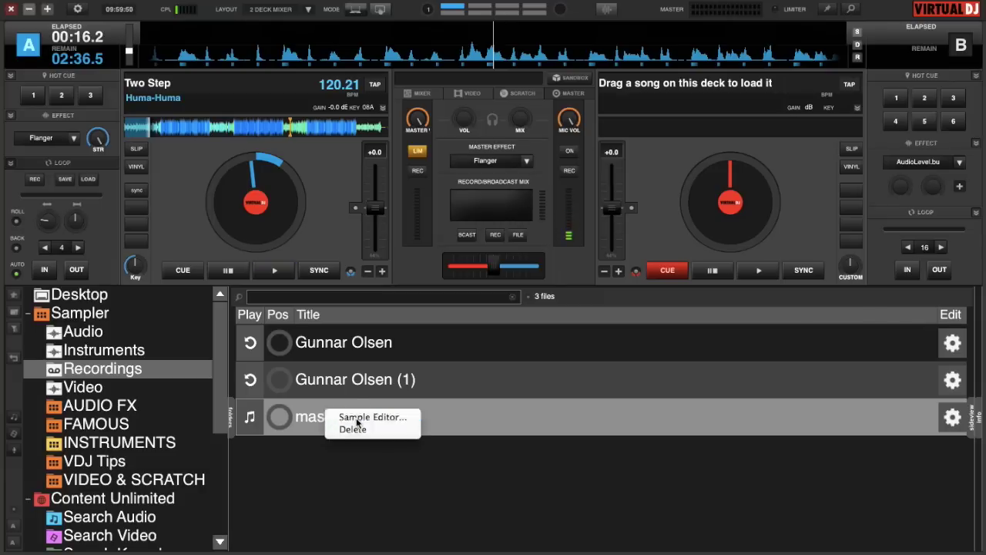
Rename the 'master' sample to 'Live Deck' in the Sample Editor and save it
{"action": "left_click", "coordinate": [356, 418]}
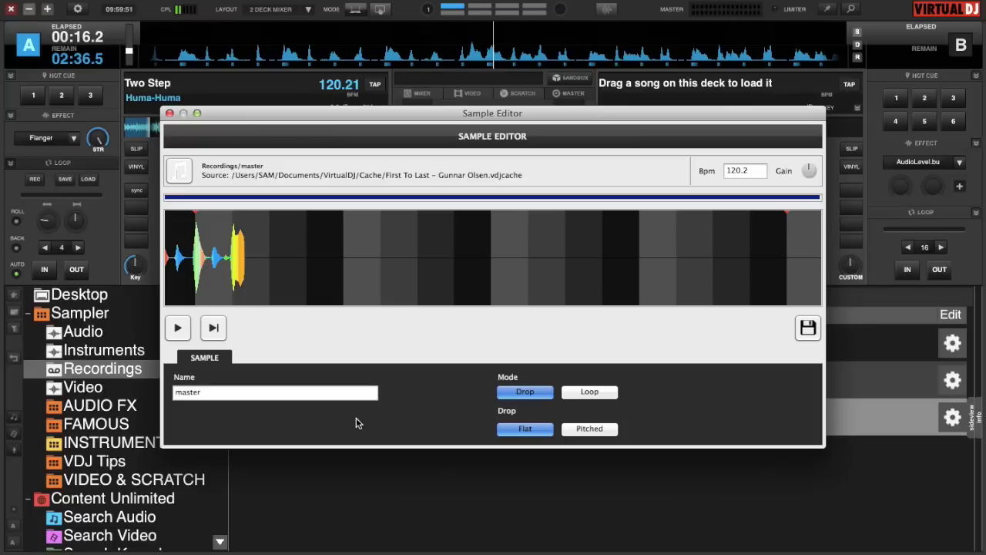
{"action": "double_click", "coordinate": [207, 393]}
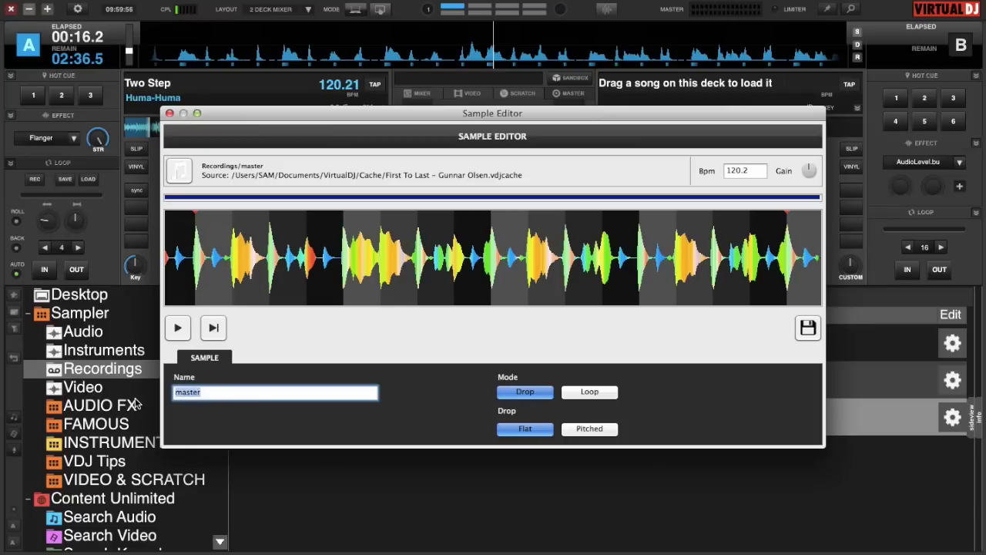
{"action": "type", "text": "Live Deck"}
{"action": "left_click", "coordinate": [807, 328]}
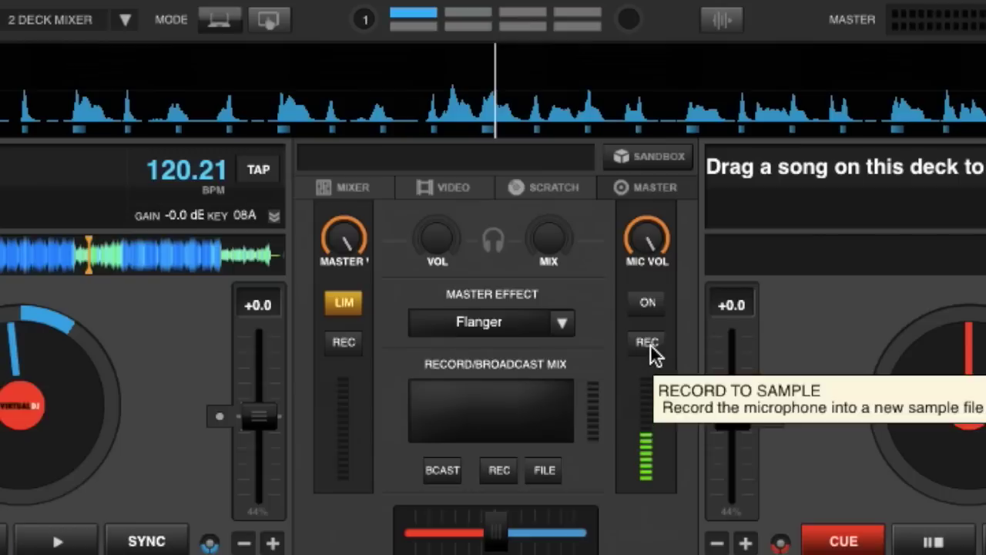
{"action": "left_click", "coordinate": [648, 343]}
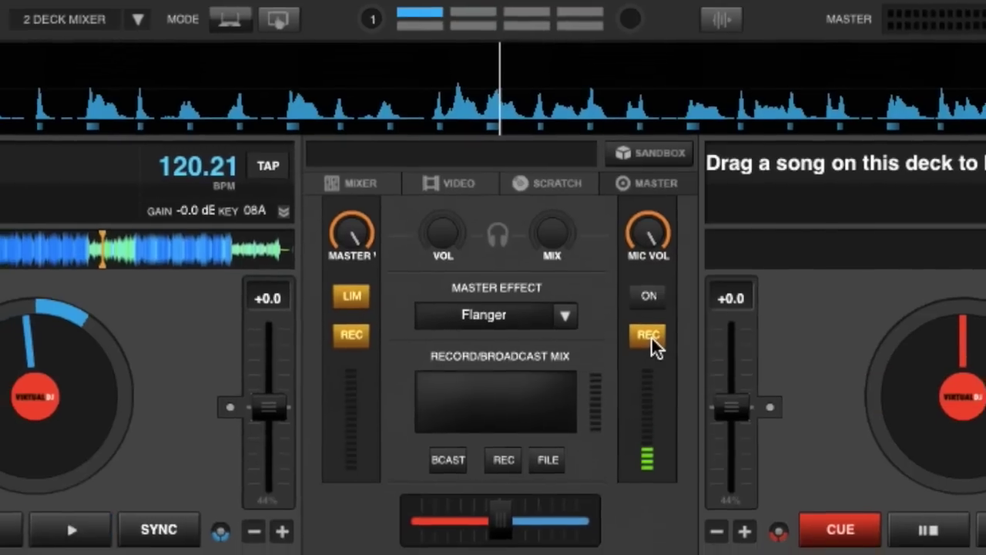
Stop the microphone recording and play back the new 'mic' sample
{"action": "left_click", "coordinate": [650, 343]}
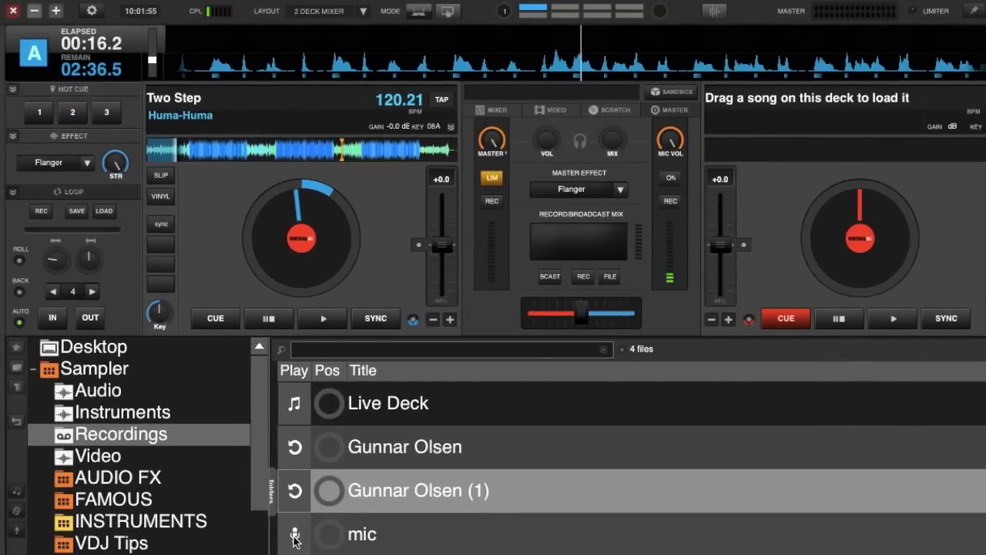
{"action": "left_click", "coordinate": [294, 540]}
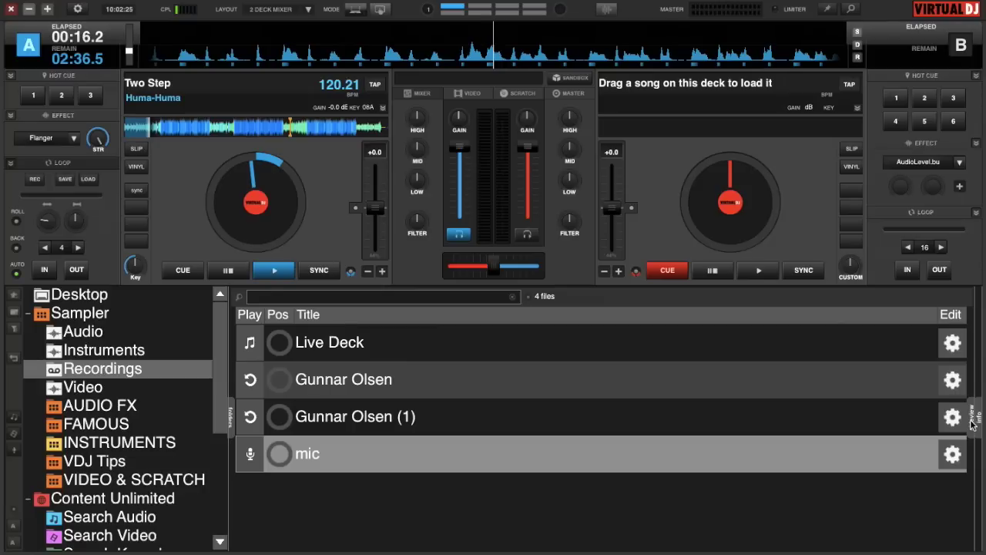
Show the sampler pads, cycle banks back to the empty VDJ Tips bank, and collapse Sampler
{"action": "left_click", "coordinate": [973, 420]}
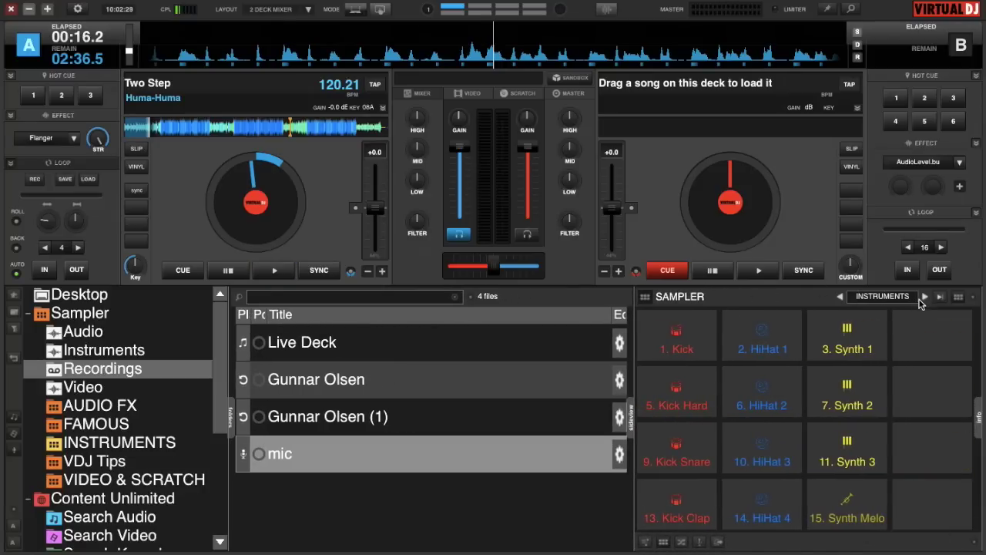
{"action": "left_click", "coordinate": [924, 297]}
{"action": "left_click", "coordinate": [924, 296]}
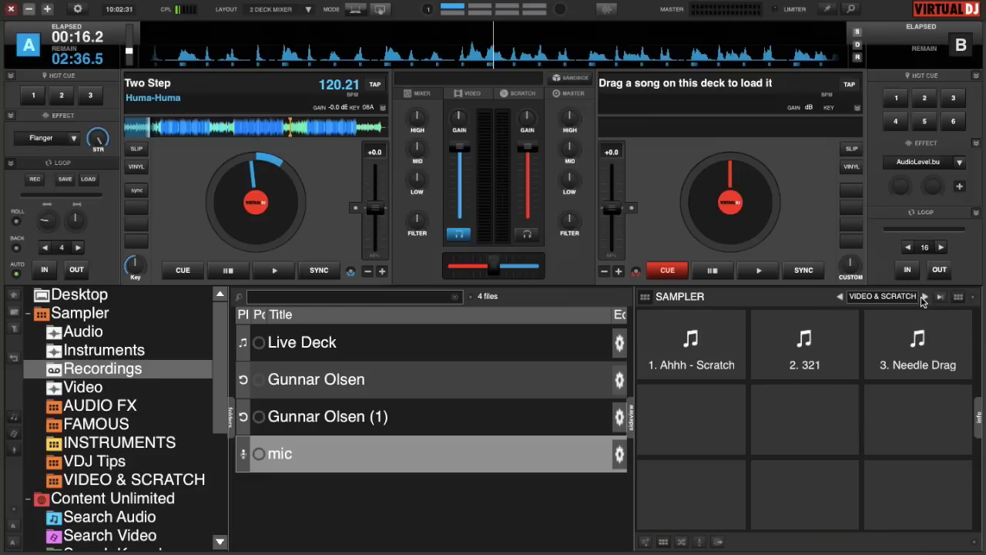
{"action": "left_click", "coordinate": [842, 297]}
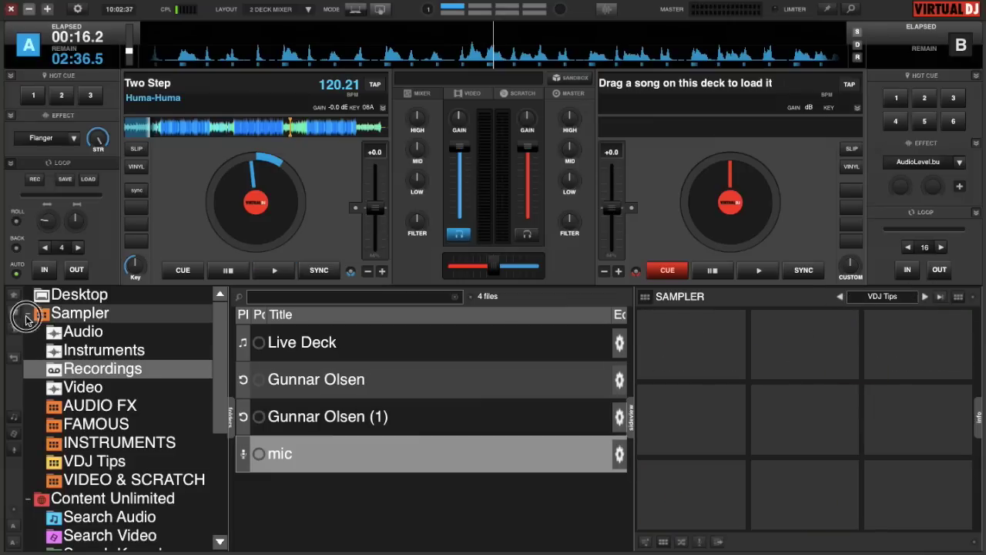
{"action": "left_click", "coordinate": [27, 313]}
Open Downloaded content and drag 'Believe it' onto the first VDJ Tips pad
{"action": "left_click", "coordinate": [83, 425]}
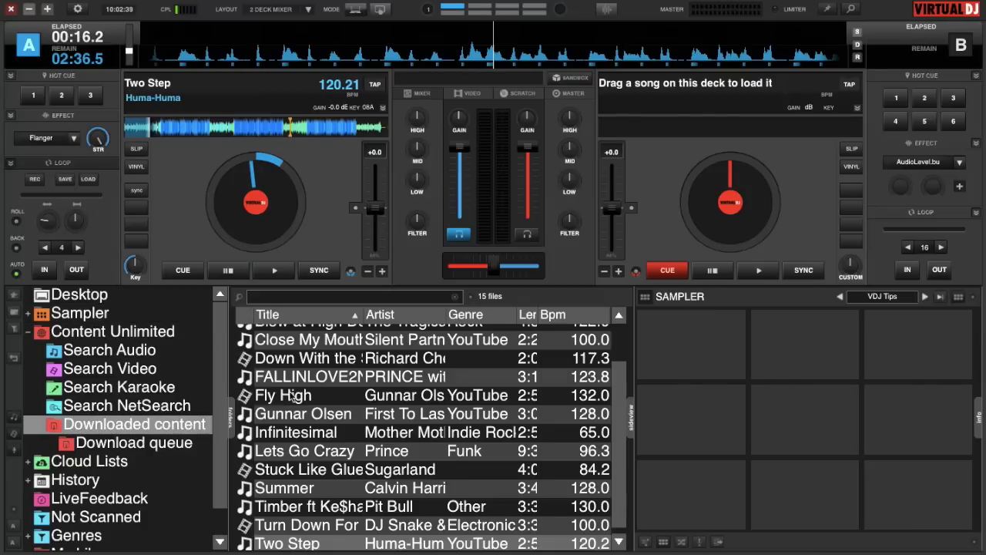
{"action": "scroll", "coordinate": [323, 437], "scroll_direction": "up", "scroll_amount": 2}
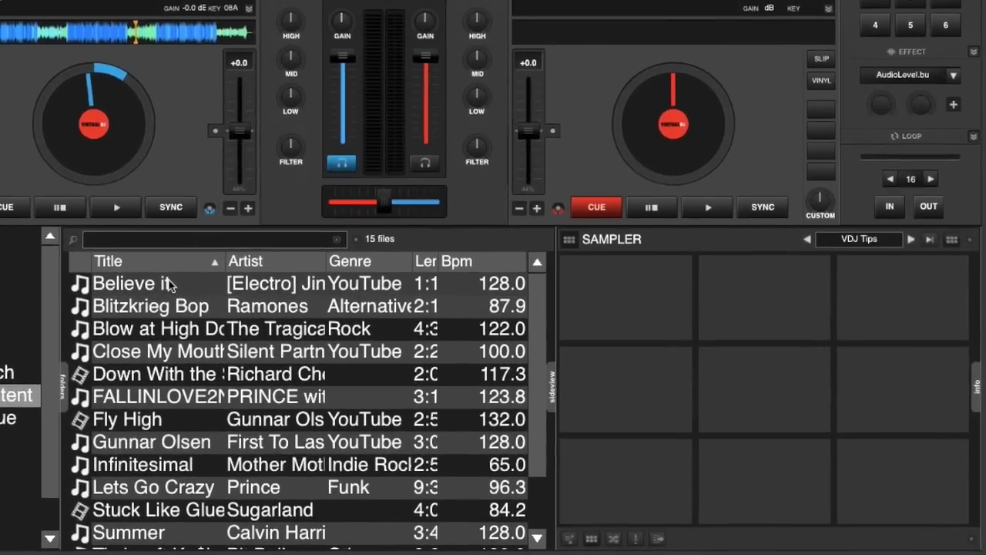
{"action": "left_click_drag", "start_coordinate": [193, 292], "coordinate": [601, 283]}
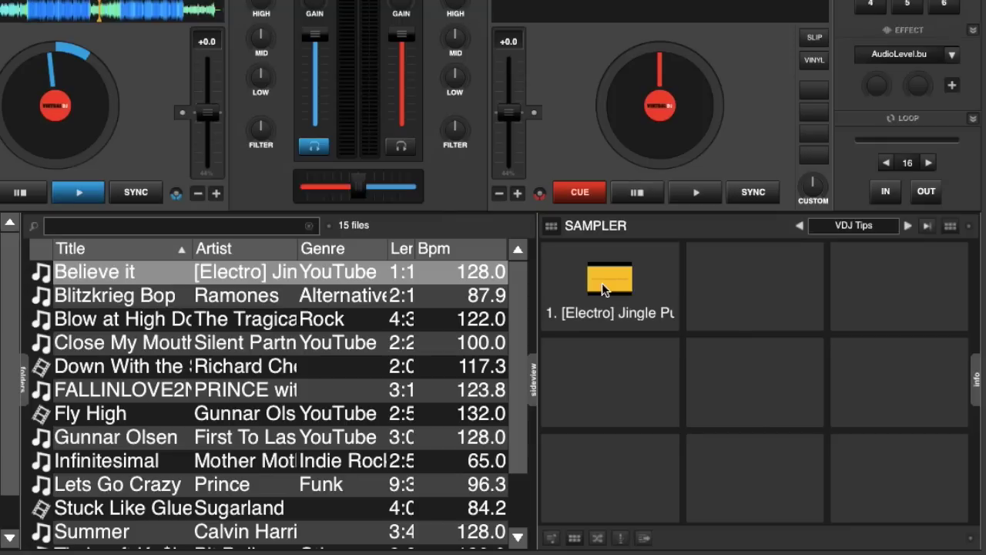
Trim the first pad's sample to a short slice in the Sample Editor and preview it
{"action": "right_click", "coordinate": [602, 282]}
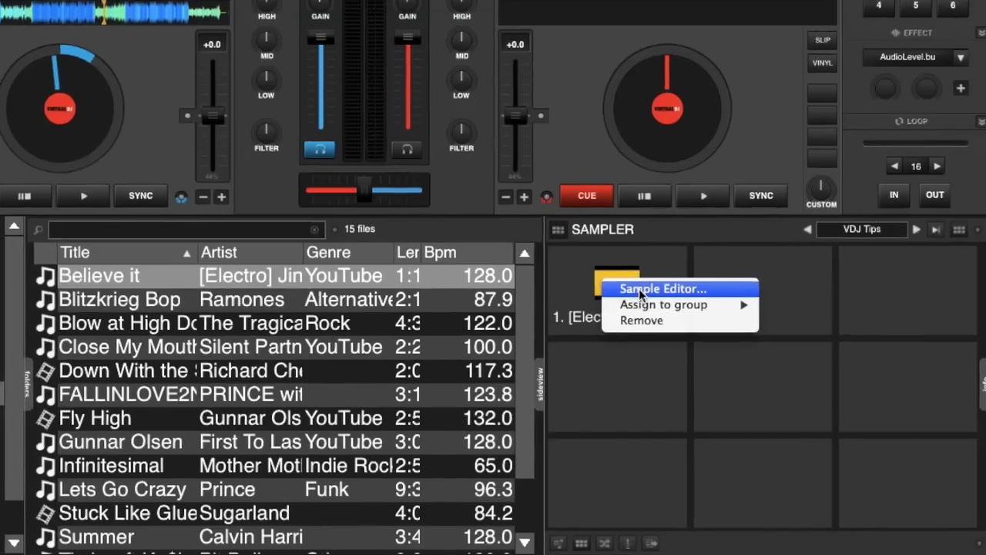
{"action": "left_click", "coordinate": [639, 288]}
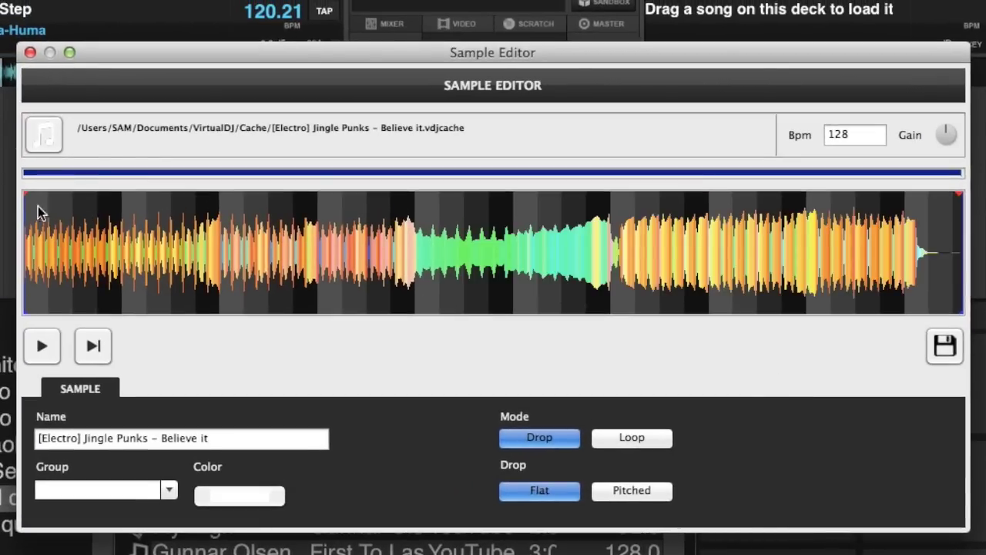
{"action": "left_click_drag", "start_coordinate": [25, 209], "coordinate": [266, 209]}
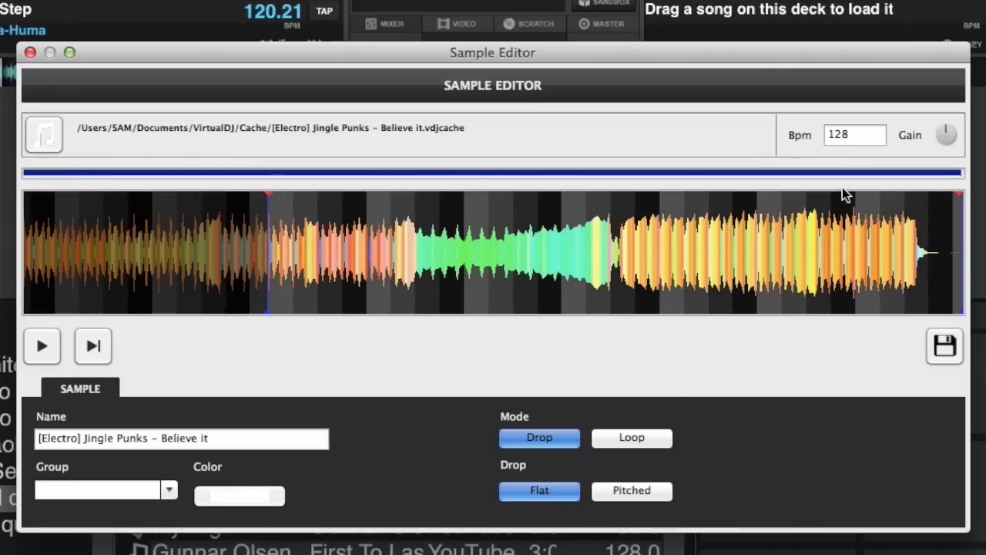
{"action": "mouse_move", "coordinate": [962, 212]}
{"action": "left_mouse_down"}
{"action": "mouse_move", "coordinate": [478, 235]}
{"action": "mouse_move", "coordinate": [309, 229]}
{"action": "mouse_move", "coordinate": [291, 239]}
{"action": "left_mouse_up"}
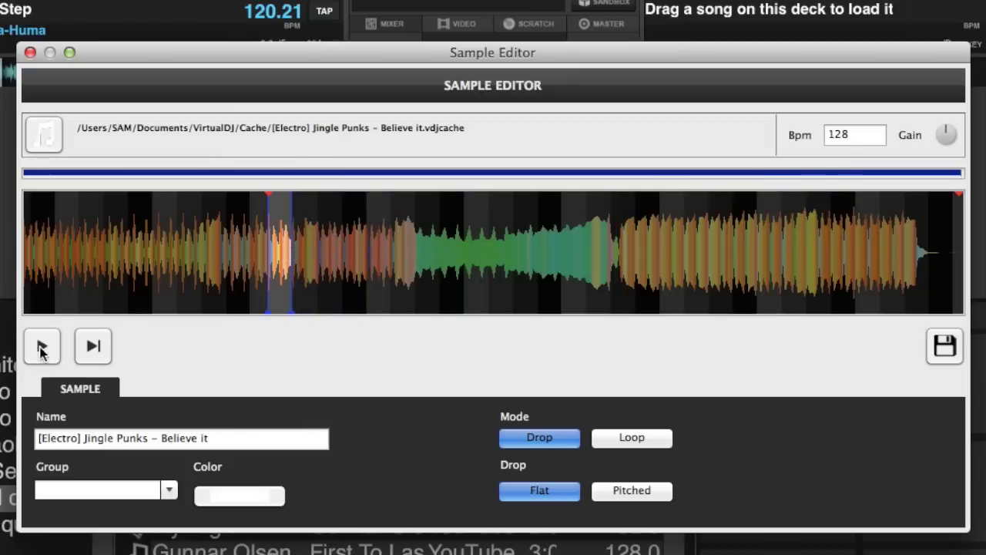
{"action": "left_click", "coordinate": [41, 349]}
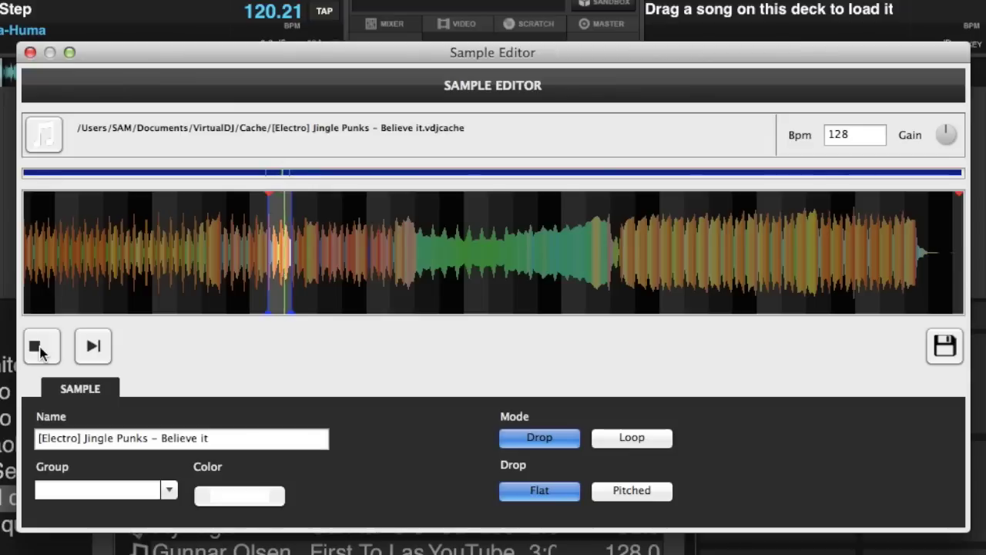
{"action": "left_click", "coordinate": [40, 349]}
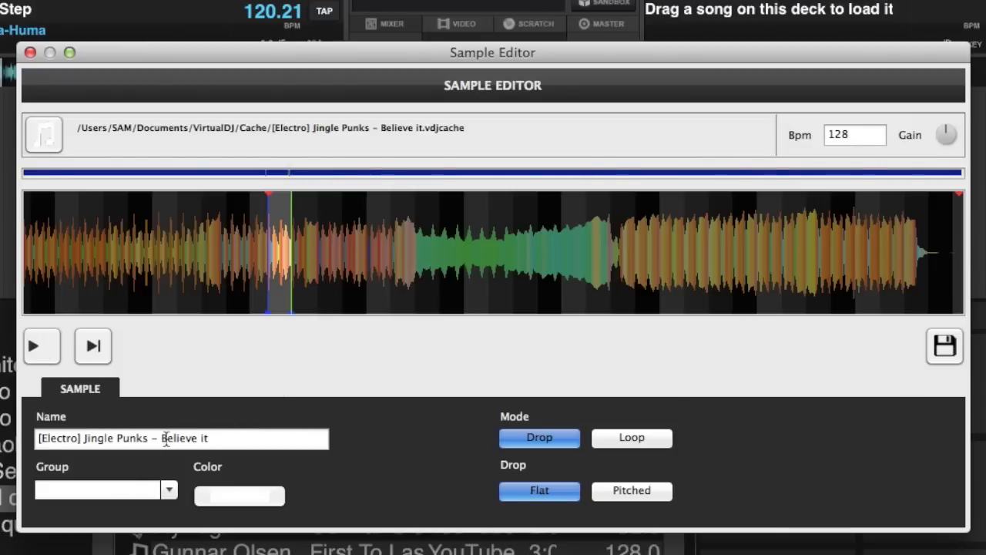
Rename the slice to 'Quick Drop' and save it
{"action": "left_click_drag", "start_coordinate": [211, 436], "coordinate": [55, 438]}
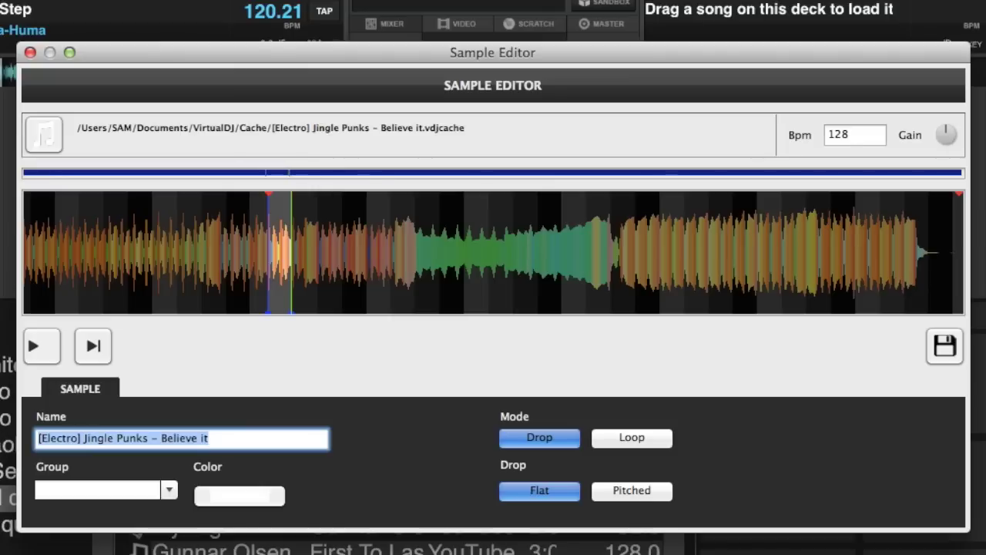
{"action": "type", "text": "Quick Dr"}
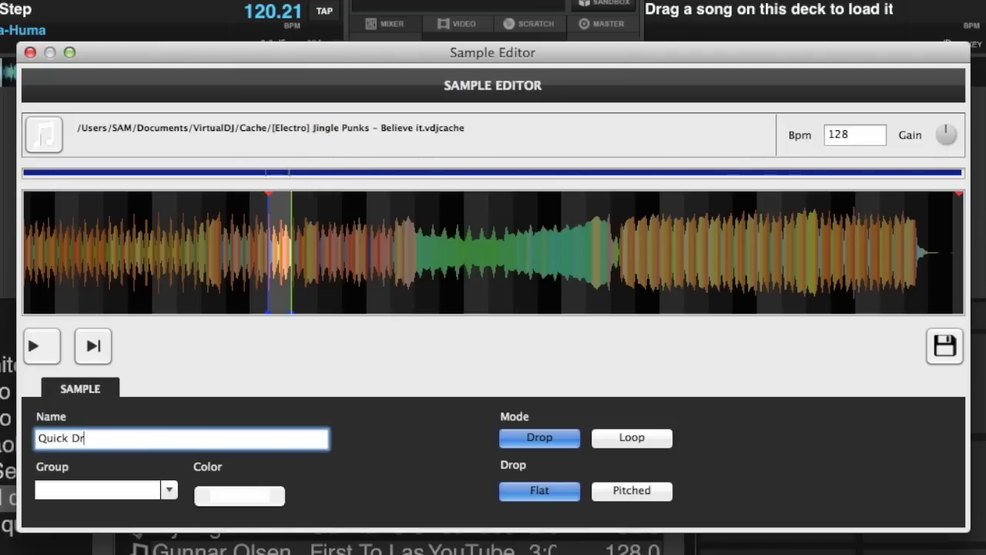
{"action": "type", "text": "op"}
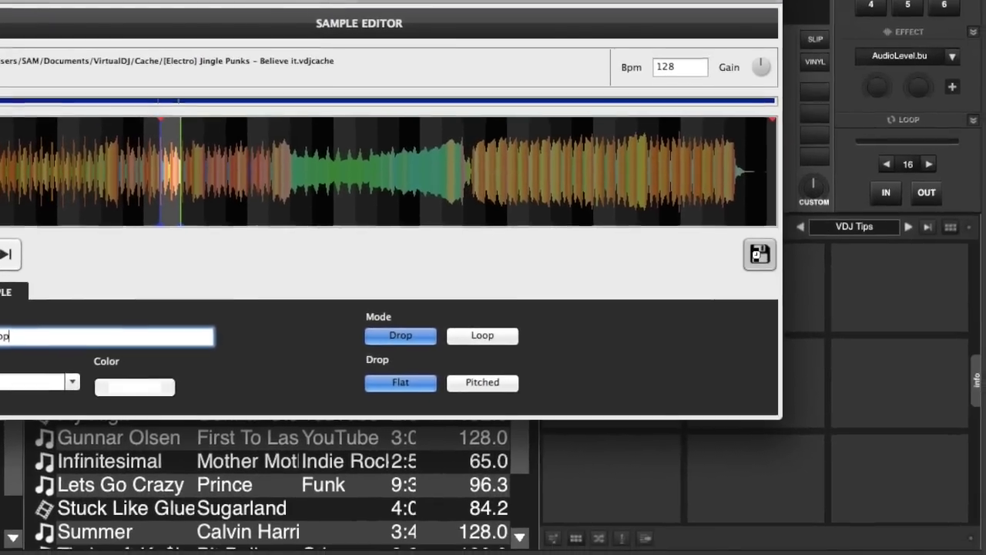
{"action": "left_click", "coordinate": [759, 254]}
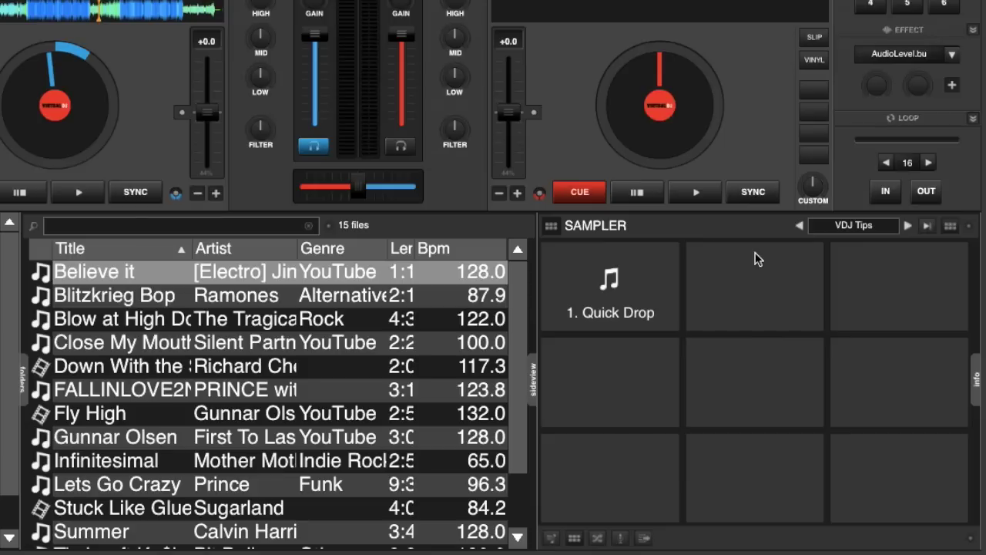
Play the Quick Drop pad twice, then show the Sampler's Recordings folder
{"action": "left_click", "coordinate": [641, 295]}
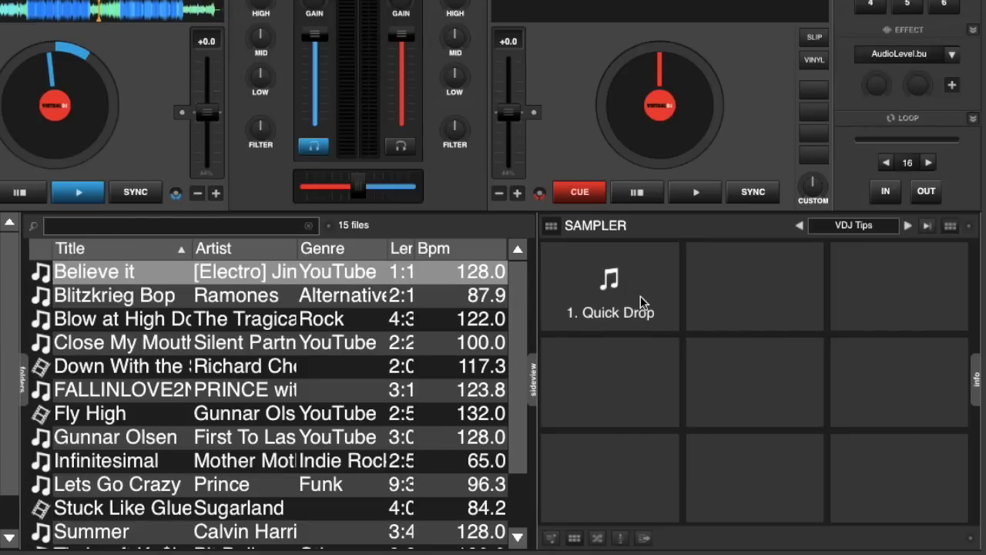
{"action": "left_click", "coordinate": [641, 298]}
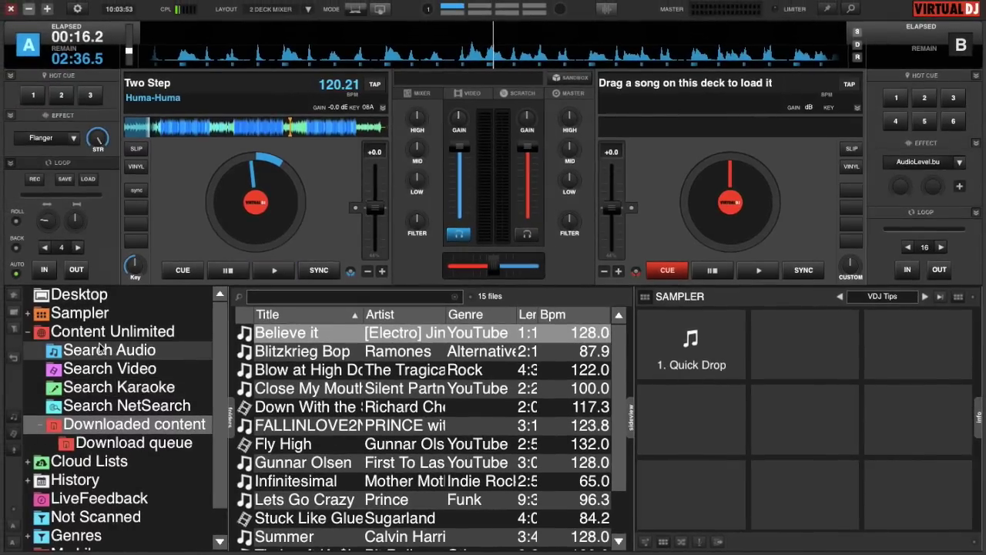
{"action": "left_click", "coordinate": [27, 316]}
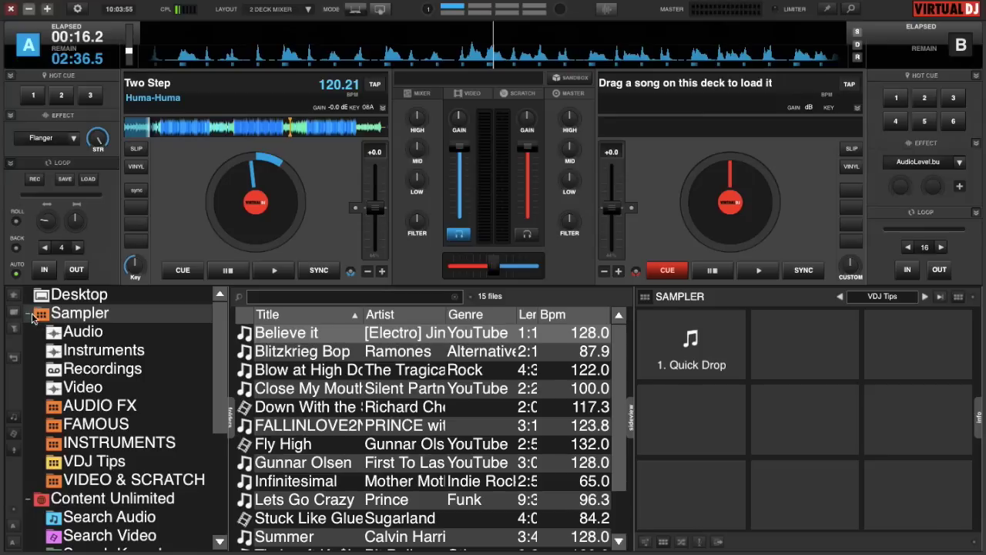
{"action": "left_click", "coordinate": [96, 374]}
Put Live Deck on pad 2, Gunnar Olsen on pad 3 and mic on pad 4
{"action": "left_click_drag", "start_coordinate": [316, 343], "coordinate": [768, 311]}
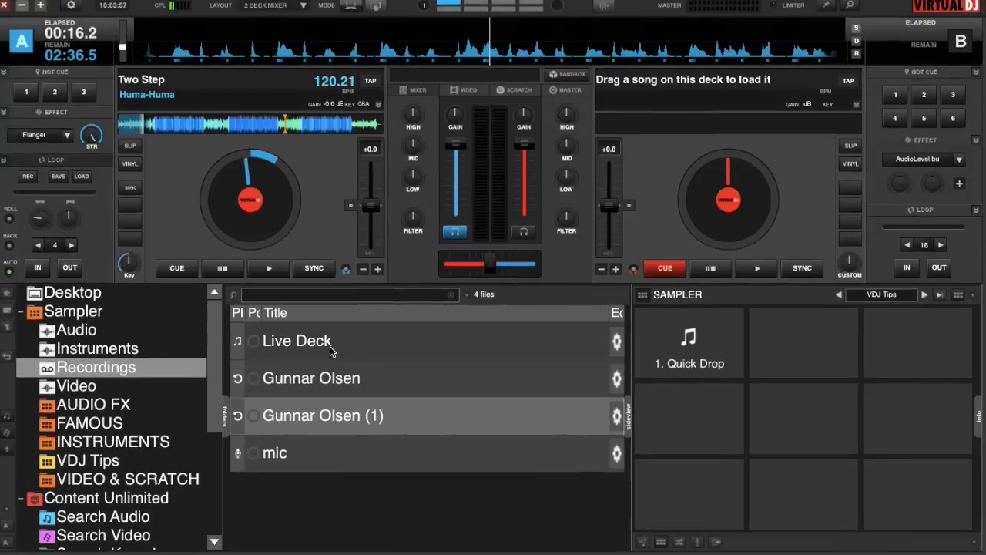
{"action": "left_click_drag", "start_coordinate": [728, 264], "coordinate": [764, 310]}
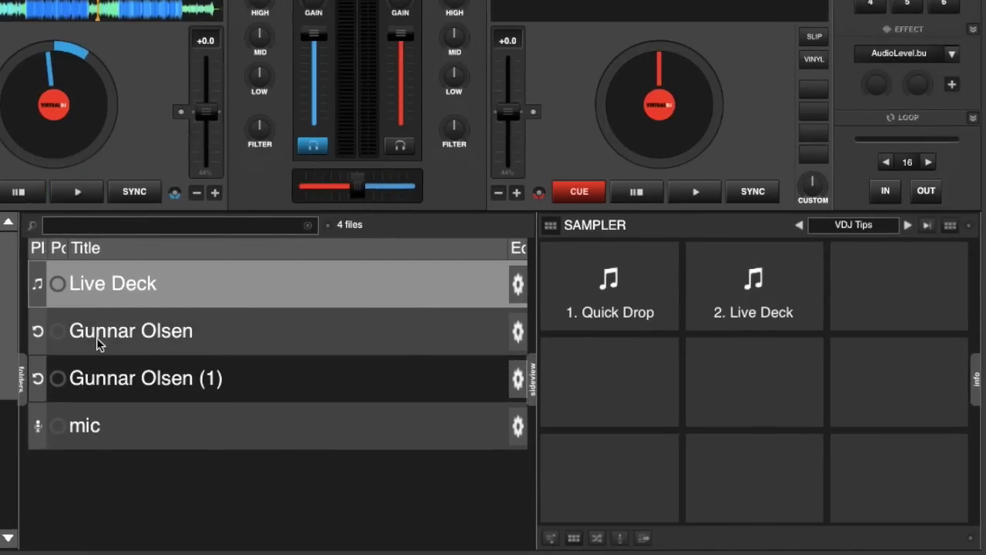
{"action": "left_click", "coordinate": [331, 310]}
{"action": "left_click_drag", "start_coordinate": [973, 279], "coordinate": [886, 292]}
{"action": "left_click_drag", "start_coordinate": [88, 442], "coordinate": [610, 387]}
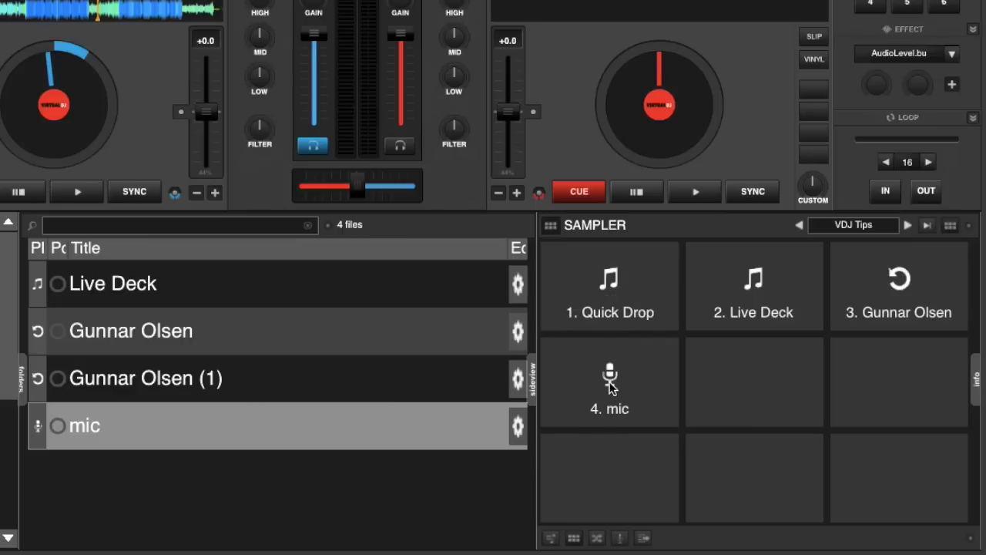
{"action": "left_click", "coordinate": [610, 388]}
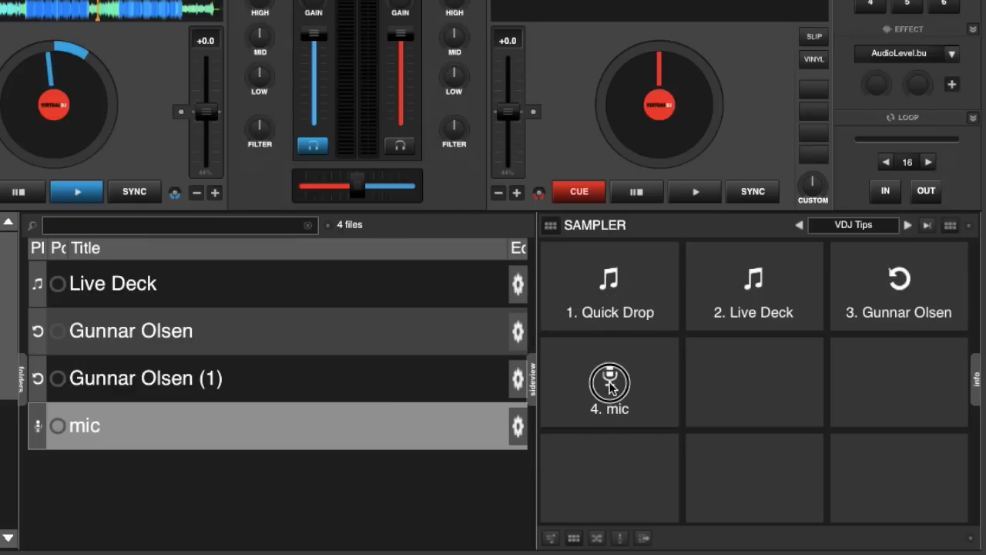
{"action": "left_click", "coordinate": [631, 287]}
{"action": "left_click", "coordinate": [727, 301]}
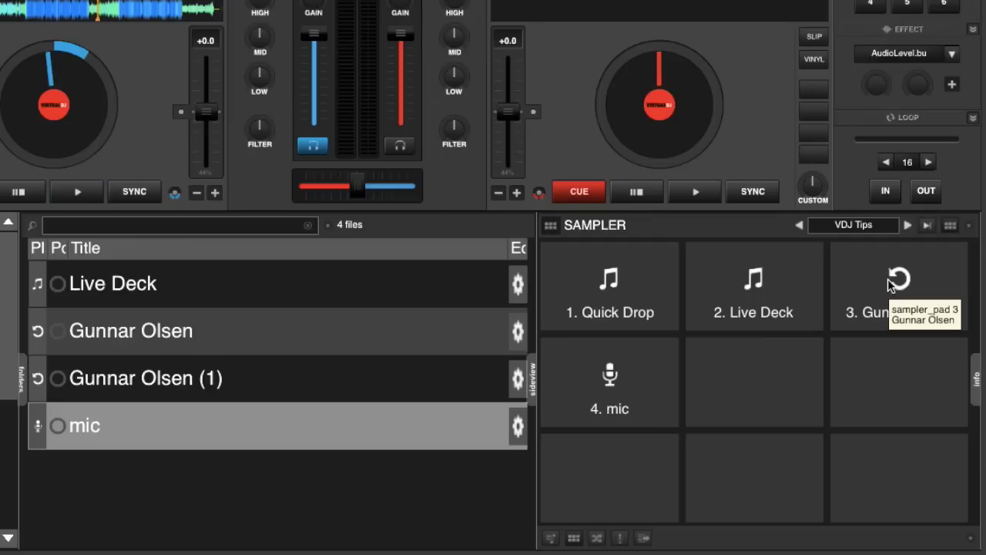
{"action": "left_click", "coordinate": [891, 285]}
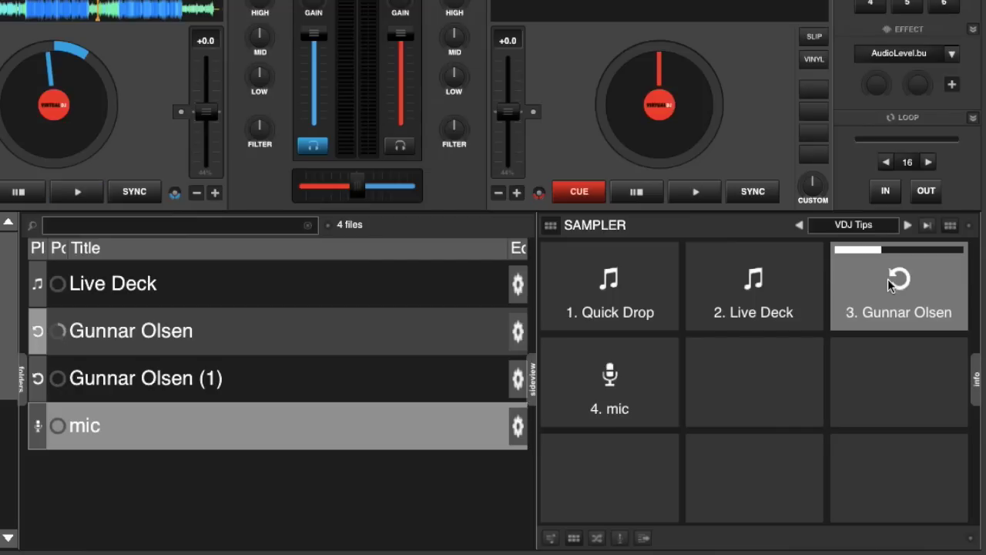
{"action": "left_click", "coordinate": [892, 285]}
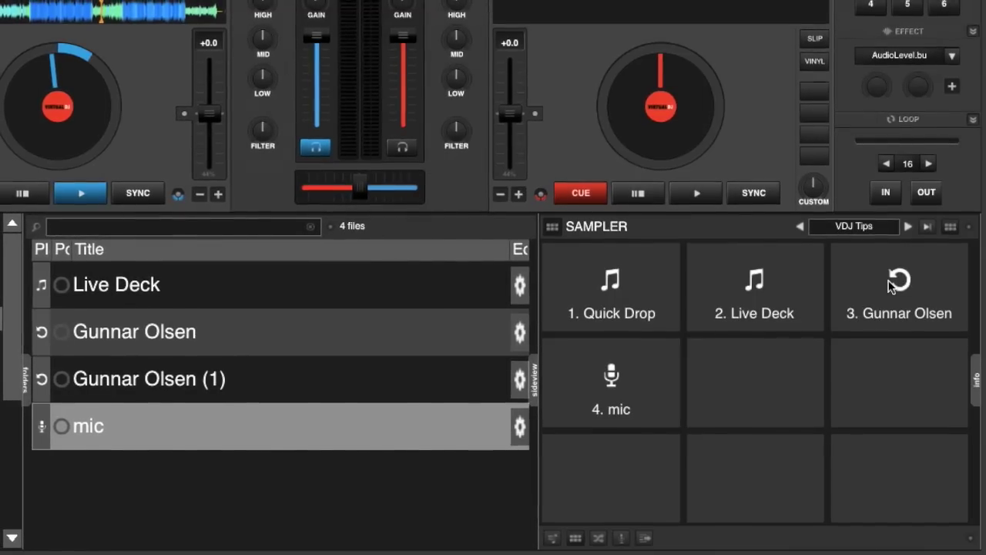